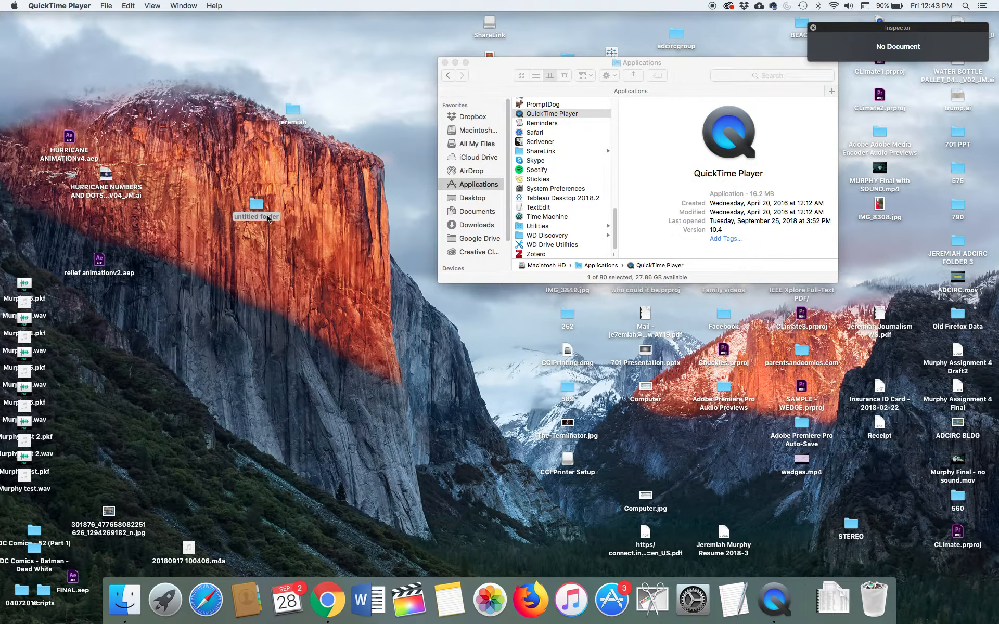
Step: Close the untitled folder and Applications windows to clear the desktop
{"action": "double_click", "coordinate": [269, 218]}
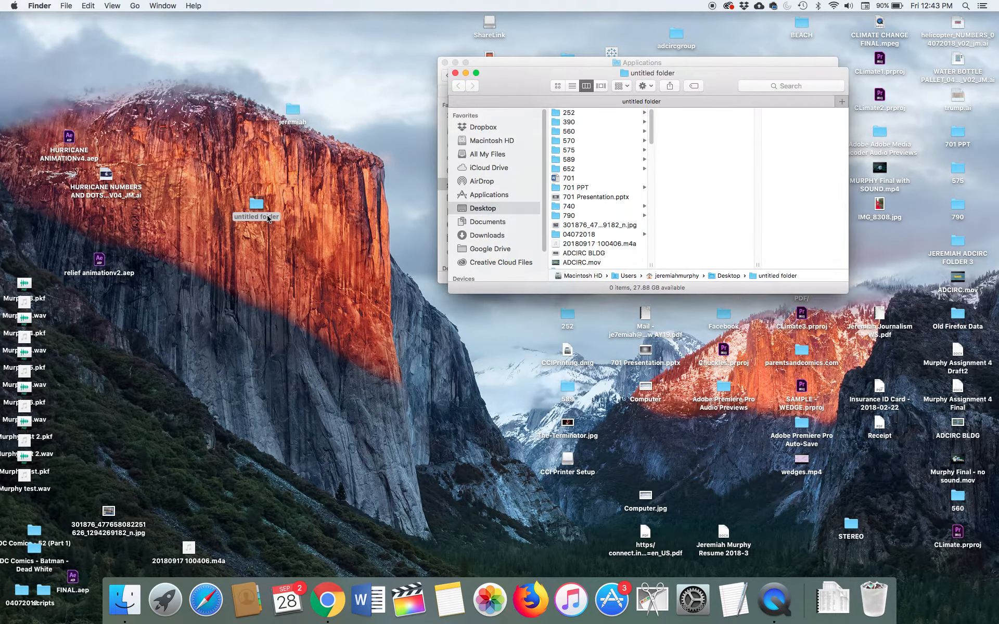
{"action": "left_click", "coordinate": [455, 73]}
{"action": "left_click", "coordinate": [445, 63]}
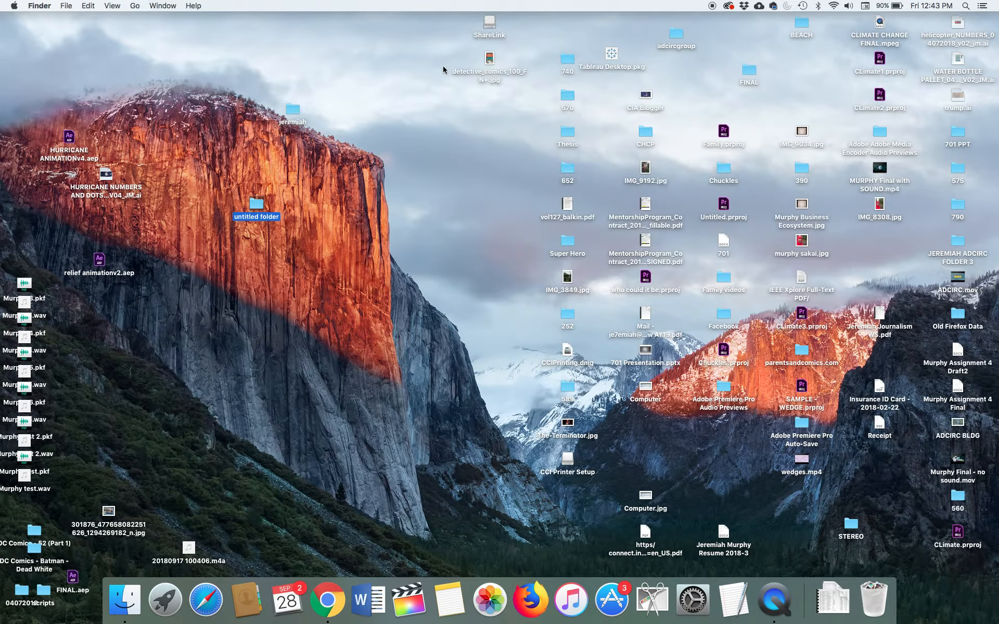
Step: Rename the untitled folder on the desktop as Audio Assignment 1
{"action": "left_click", "coordinate": [256, 219]}
{"action": "right_click", "coordinate": [255, 218]}
{"action": "left_click", "coordinate": [255, 225]}
{"action": "key", "text": "BackSpace"}
{"action": "type", "text": "Audio Assignment 1"}
{"action": "key", "text": "Return"}
Step: Open the Audio Assignment 1 folder and create a subfolder named Media inside it
{"action": "double_click", "coordinate": [257, 204]}
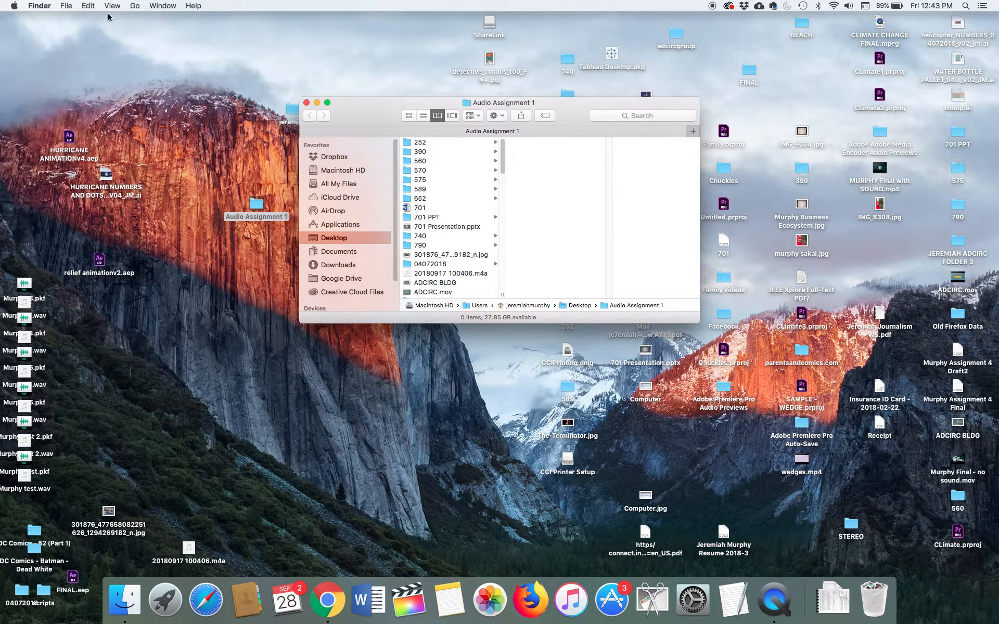
{"action": "right_click", "coordinate": [557, 162]}
{"action": "left_click", "coordinate": [557, 163]}
{"action": "right_click", "coordinate": [562, 163]}
{"action": "left_click", "coordinate": [578, 168]}
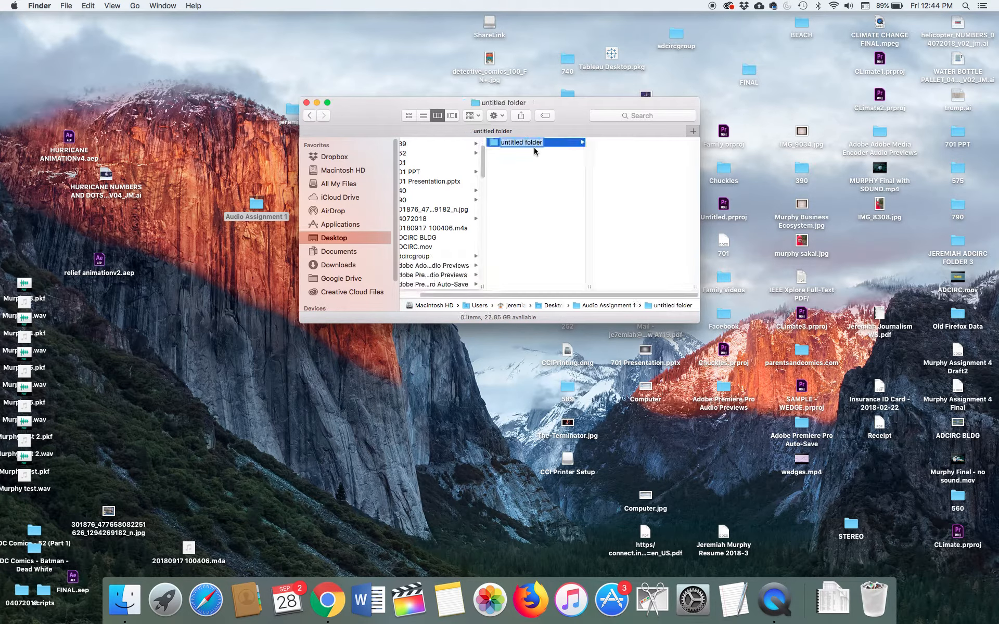
{"action": "type", "text": "Media"}
{"action": "right_click", "coordinate": [525, 157]}
{"action": "left_click", "coordinate": [496, 155]}
{"action": "right_click", "coordinate": [497, 153]}
{"action": "left_click", "coordinate": [494, 172]}
{"action": "right_click", "coordinate": [494, 172]}
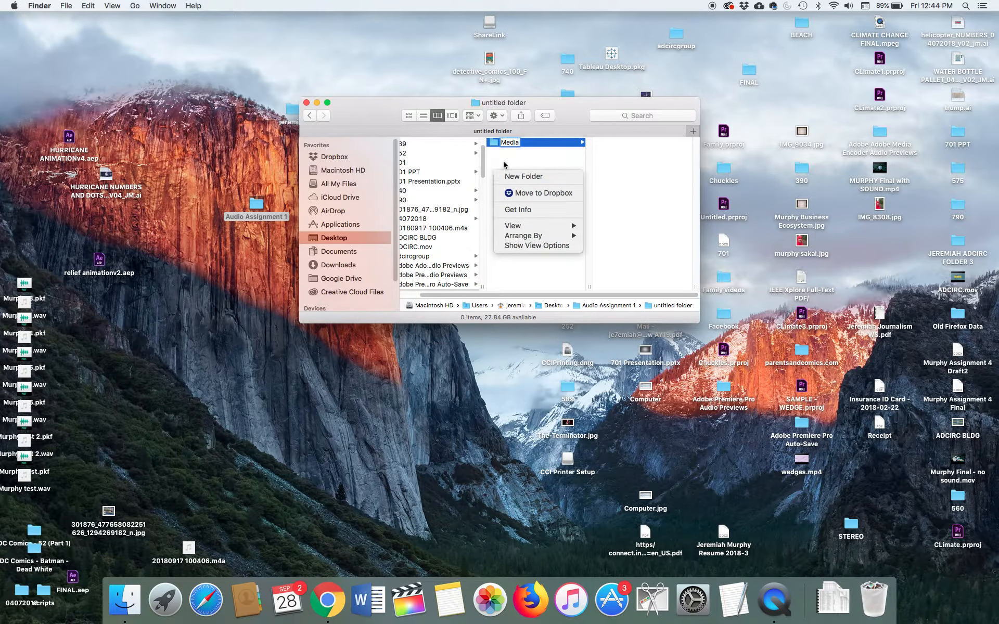
{"action": "left_click", "coordinate": [530, 156]}
{"action": "left_click", "coordinate": [535, 143]}
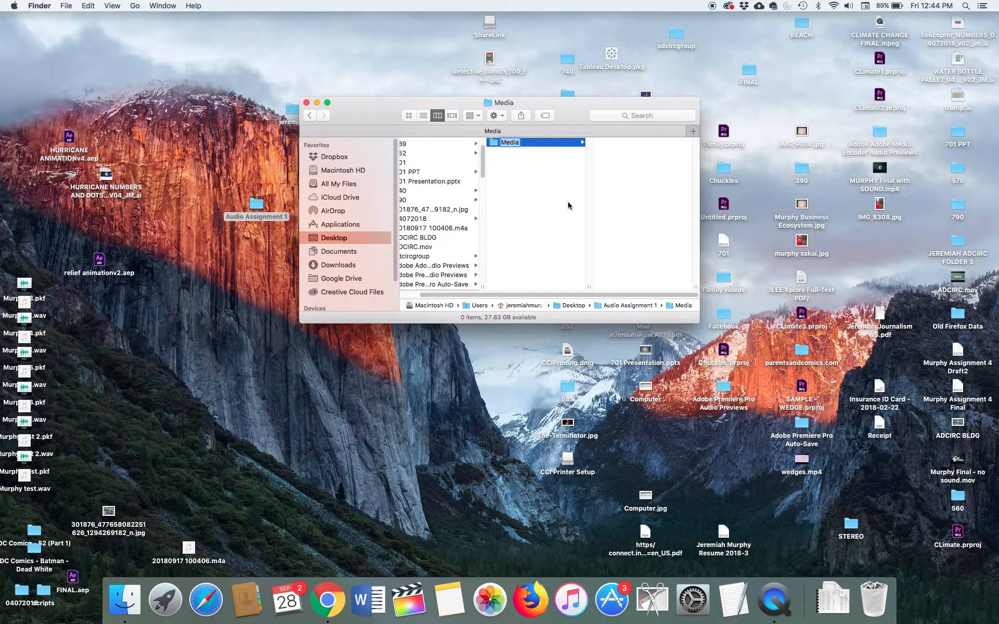
Step: Create a new folder beside Media, move it into the Media folder and show it there
{"action": "right_click", "coordinate": [565, 186]}
{"action": "left_click", "coordinate": [585, 191]}
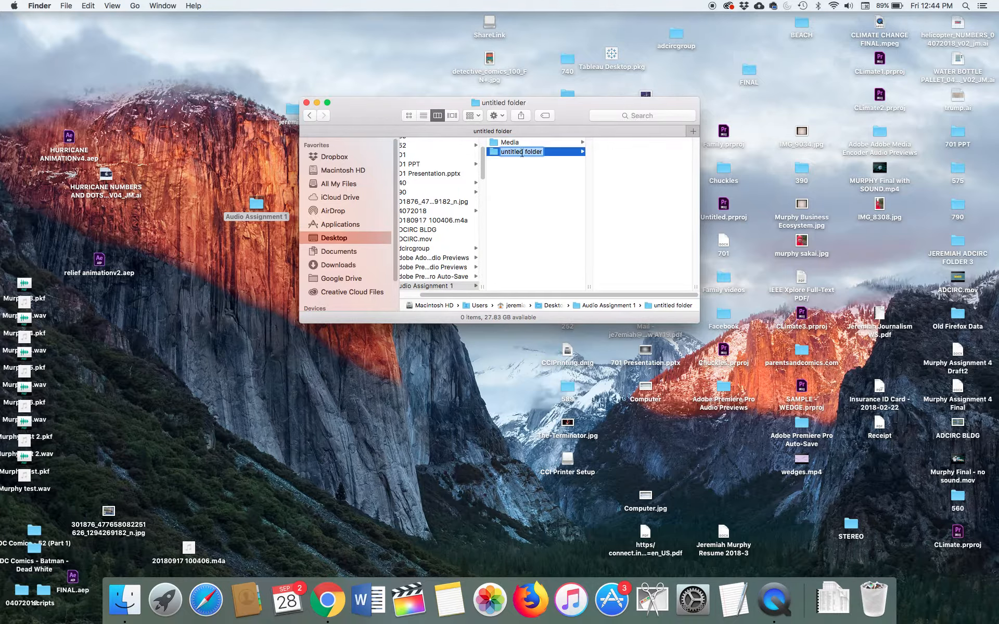
{"action": "left_click_drag", "start_coordinate": [494, 153], "coordinate": [501, 144]}
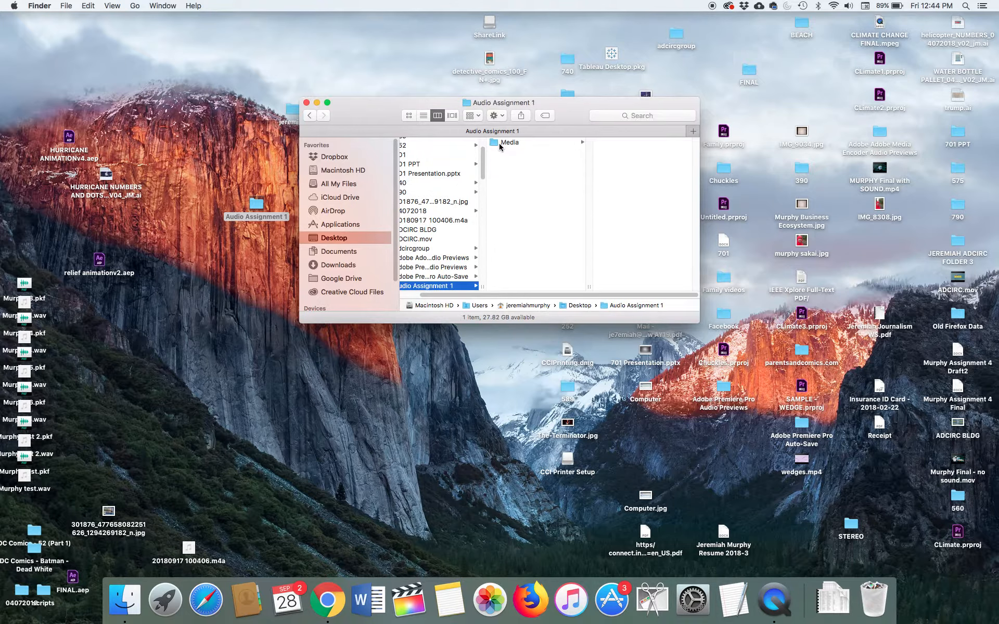
{"action": "left_click", "coordinate": [508, 141]}
{"action": "left_click", "coordinate": [631, 144]}
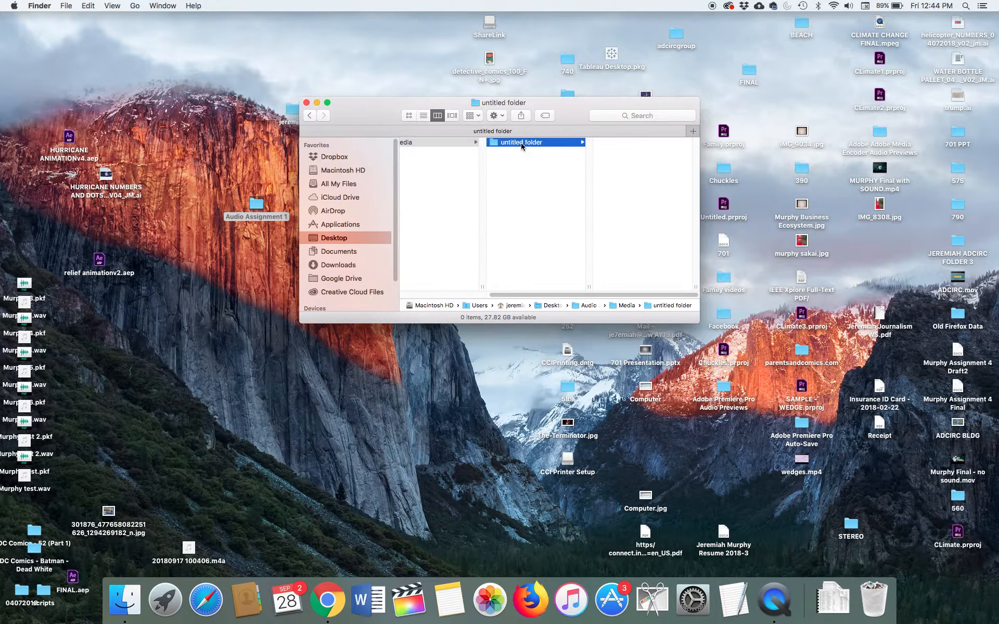
Step: Rename the untitled folder inside Media as Interviews
{"action": "right_click", "coordinate": [523, 143]}
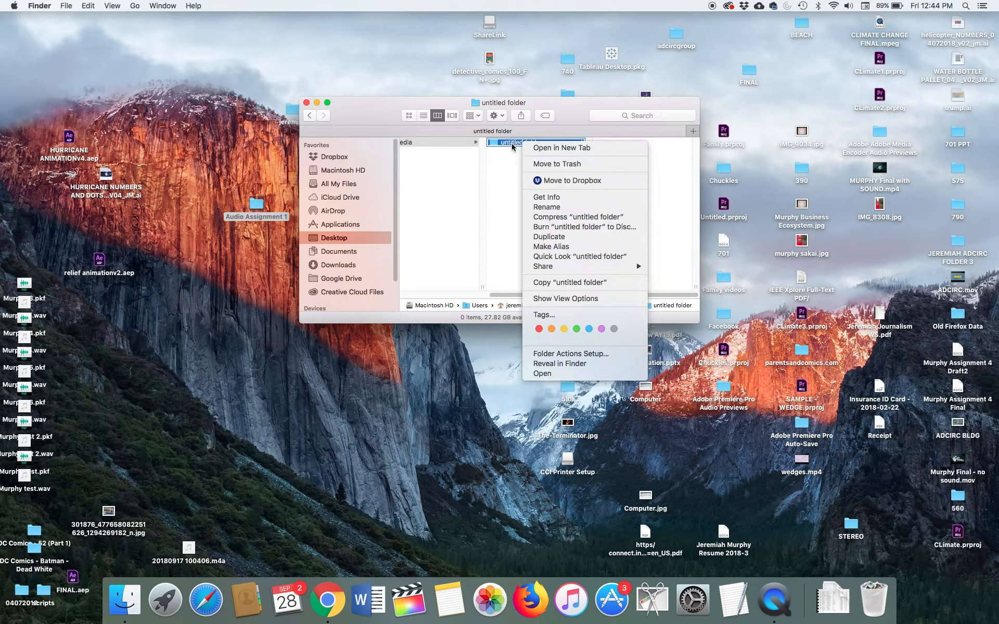
{"action": "left_click", "coordinate": [513, 144]}
{"action": "left_click", "coordinate": [513, 143]}
{"action": "left_click", "coordinate": [514, 142]}
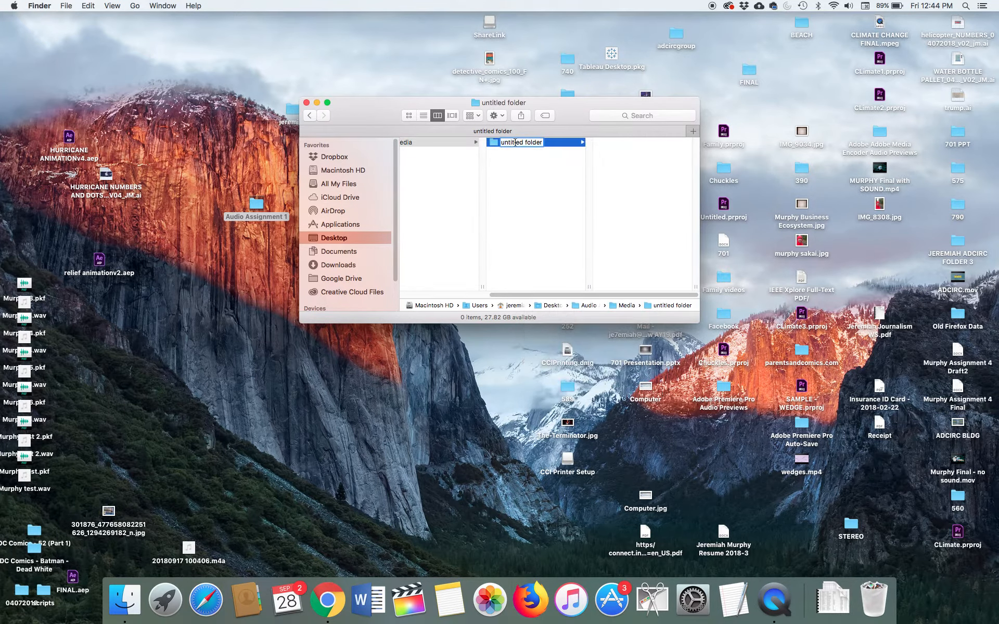
{"action": "key", "text": "Right"}
{"action": "key", "text": "Right"}
{"action": "key", "text": "BackSpace"}
{"action": "key", "text": "BackSpace"}
{"action": "key", "text": "BackSpace"}
{"action": "key", "text": "BackSpace"}
{"action": "key", "text": "BackSpace"}
{"action": "key", "text": "BackSpace"}
{"action": "key", "text": "BackSpace"}
{"action": "key", "text": "BackSpace"}
{"action": "key", "text": "BackSpace"}
{"action": "key", "text": "BackSpace"}
{"action": "key", "text": "BackSpace"}
{"action": "key", "text": "BackSpace"}
{"action": "key", "text": "BackSpace"}
{"action": "key", "text": "BackSpace"}
{"action": "key", "text": "BackSpace"}
{"action": "type", "text": "Interviews"}
{"action": "key", "text": "Return"}
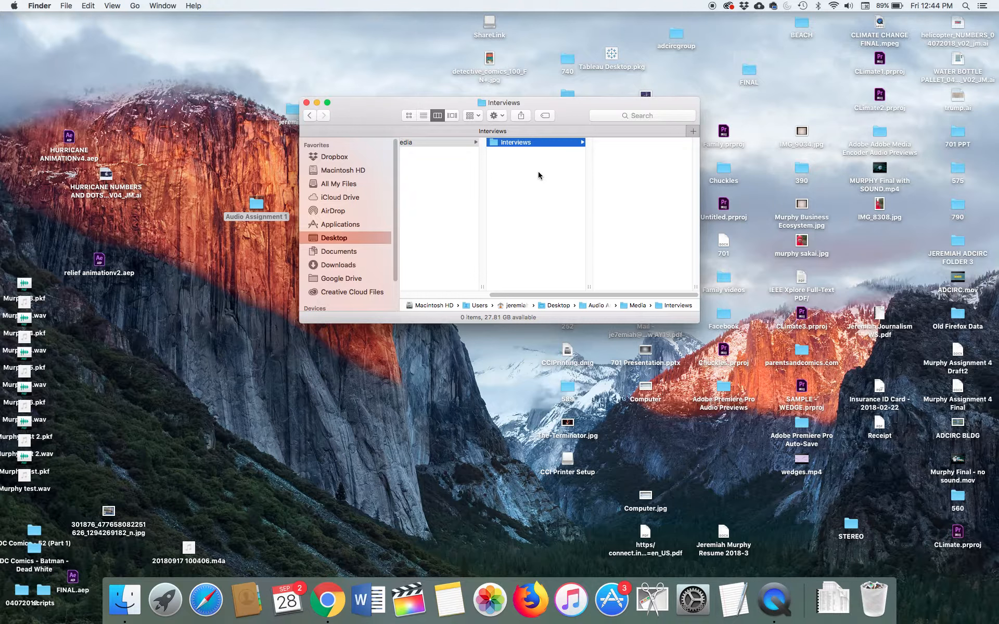
Step: Create a second subfolder inside Media and name it Nat Sound
{"action": "right_click", "coordinate": [528, 159]}
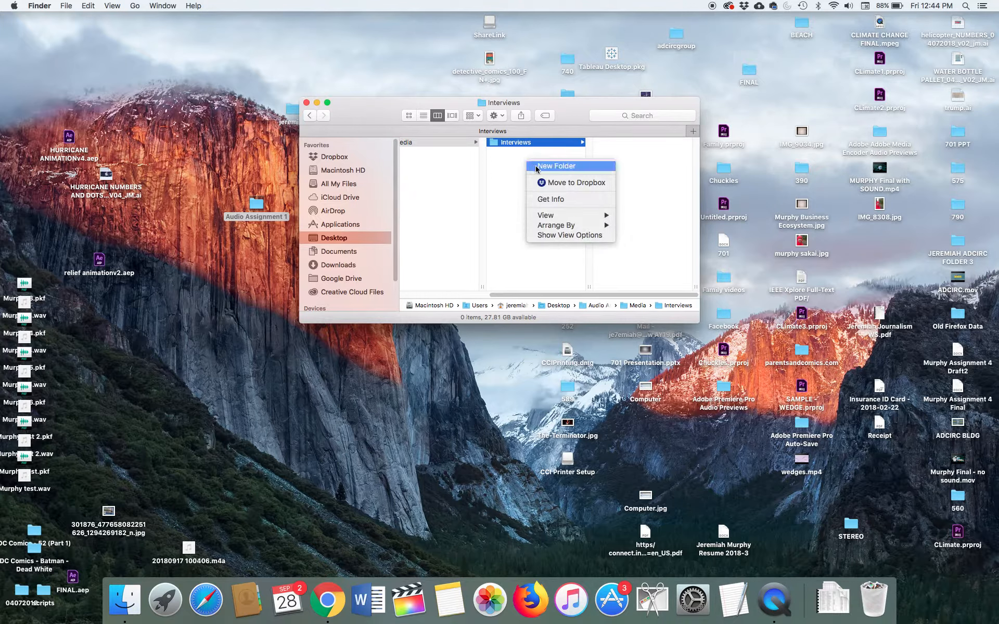
{"action": "left_click", "coordinate": [541, 166]}
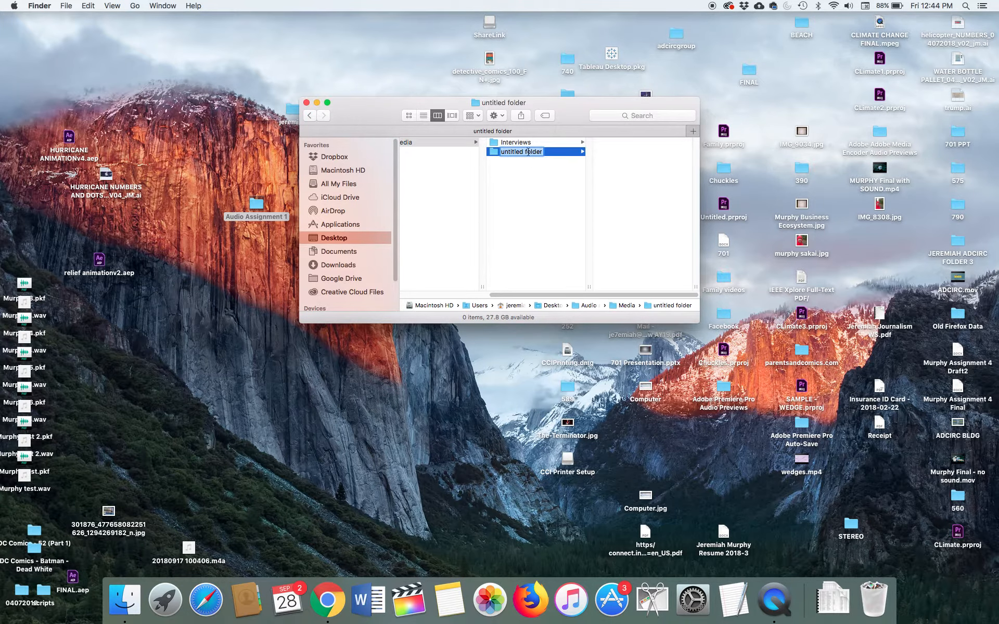
{"action": "right_click", "coordinate": [528, 154]}
{"action": "key", "text": "p"}
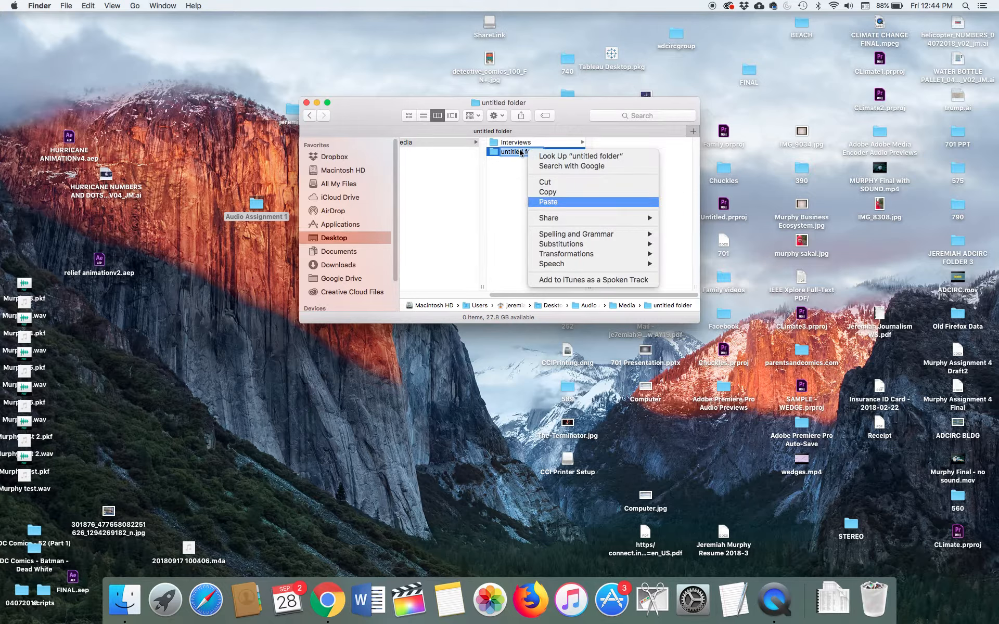
{"action": "left_click", "coordinate": [519, 150]}
{"action": "type", "text": "Nat"}
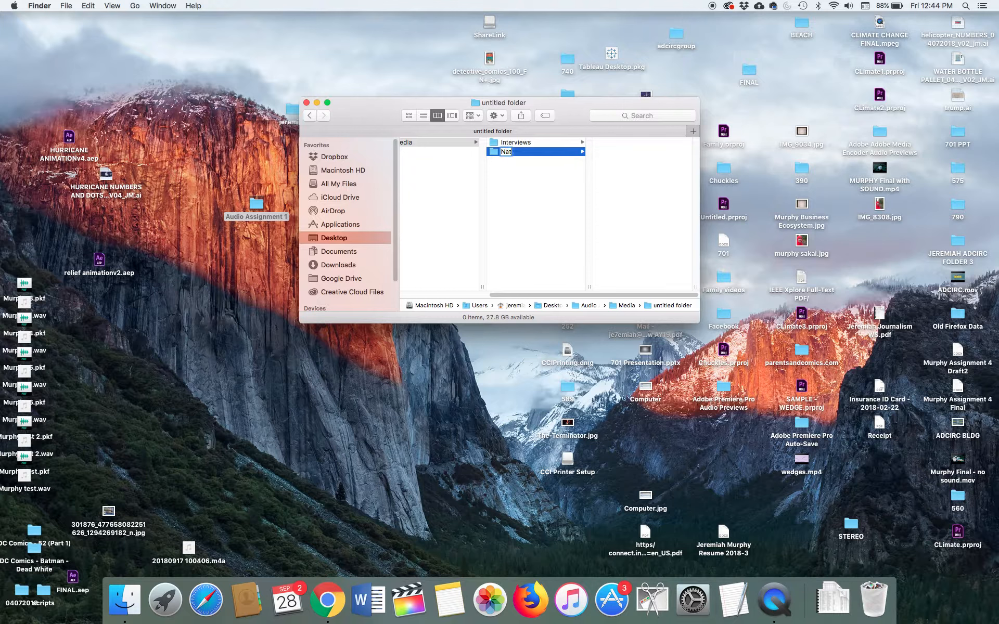
{"action": "type", "text": " Sound"}
{"action": "key", "text": "Return"}
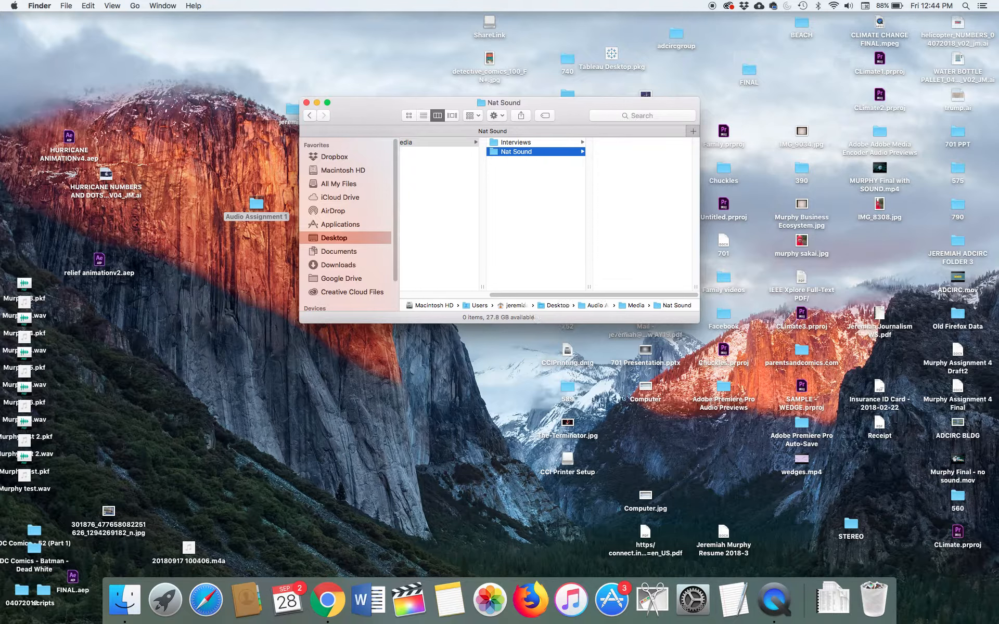
Step: Create a third subfolder inside Media and name it Tracks
{"action": "right_click", "coordinate": [524, 166]}
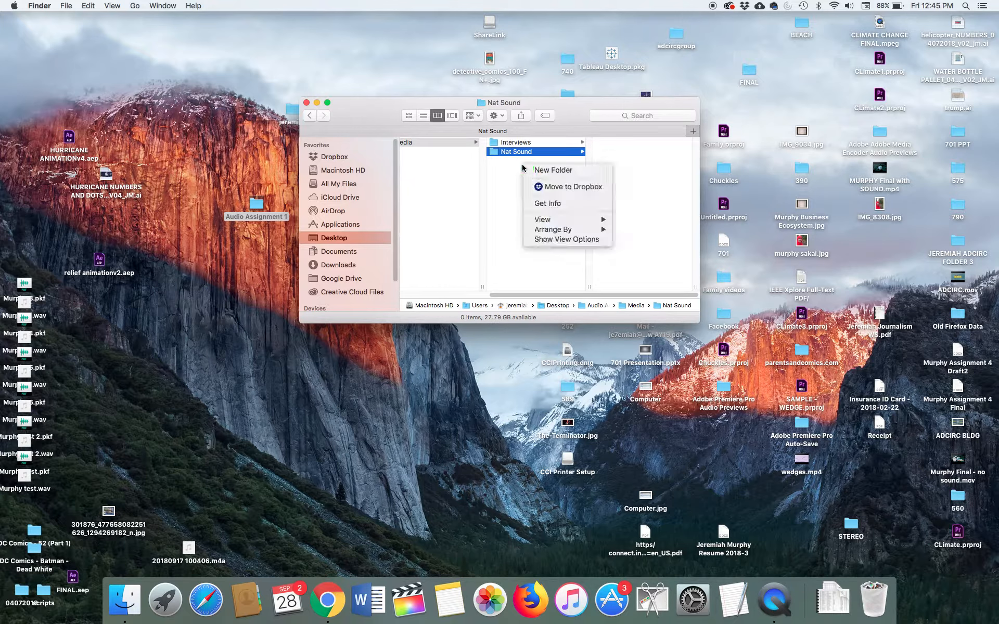
{"action": "left_click", "coordinate": [553, 170]}
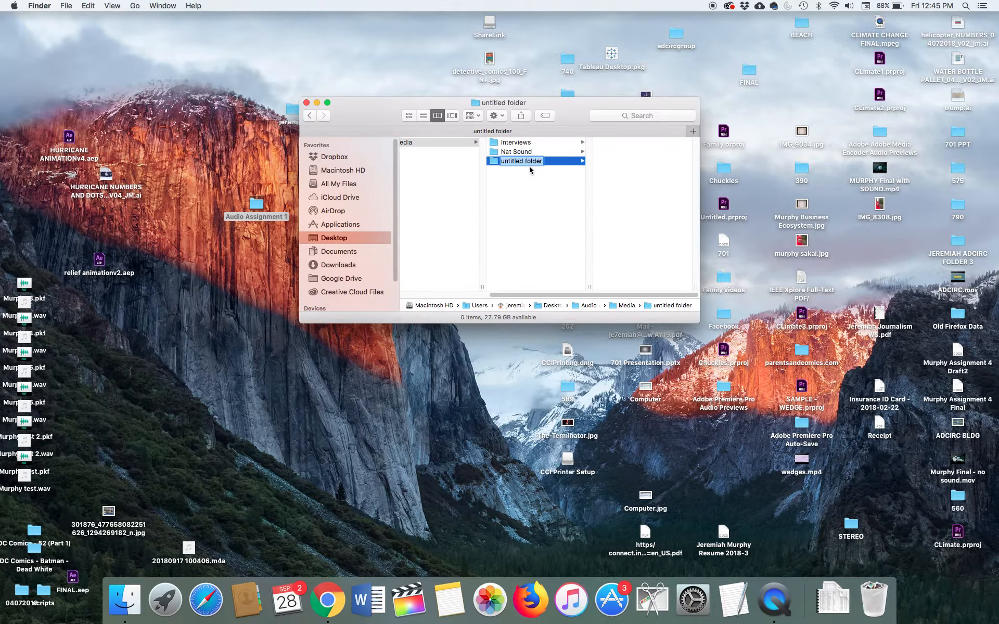
{"action": "type", "text": "Tracks"}
{"action": "key", "text": "Return"}
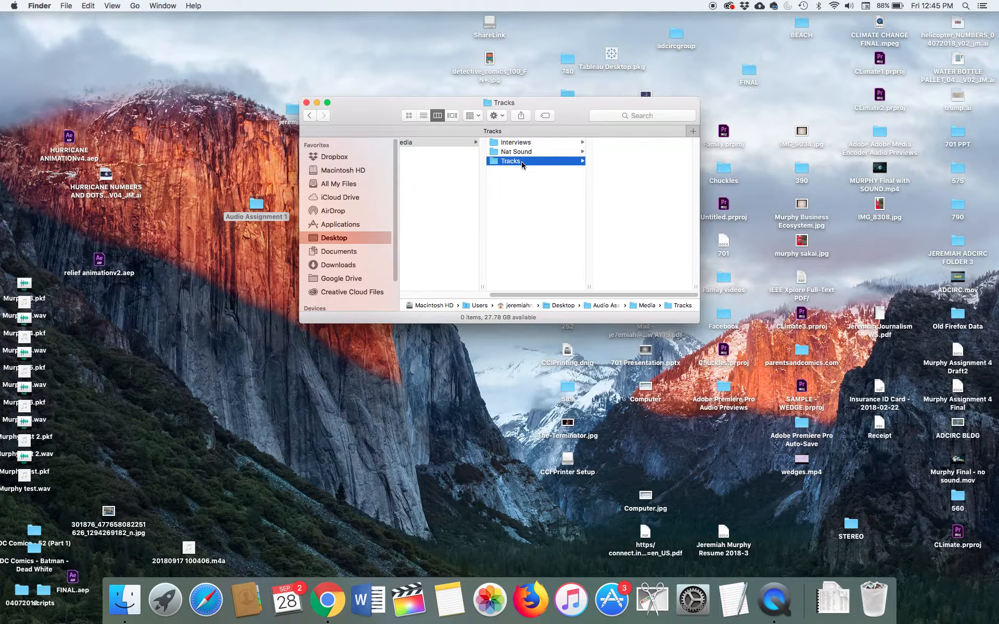
Step: Create a folder named Project File beside Media in the Audio Assignment 1 folder
{"action": "left_click", "coordinate": [443, 143]}
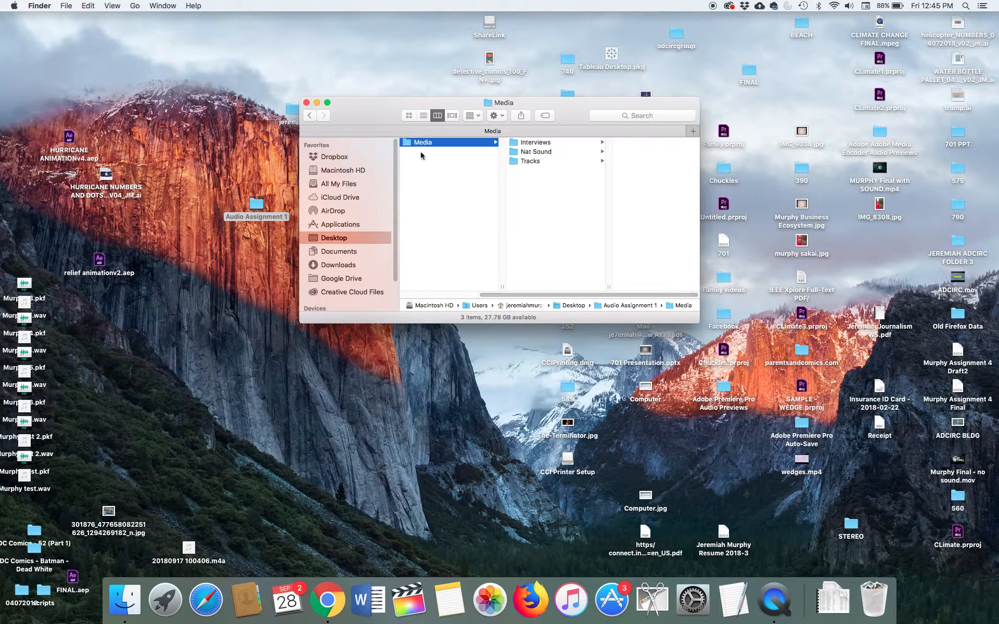
{"action": "right_click", "coordinate": [420, 155]}
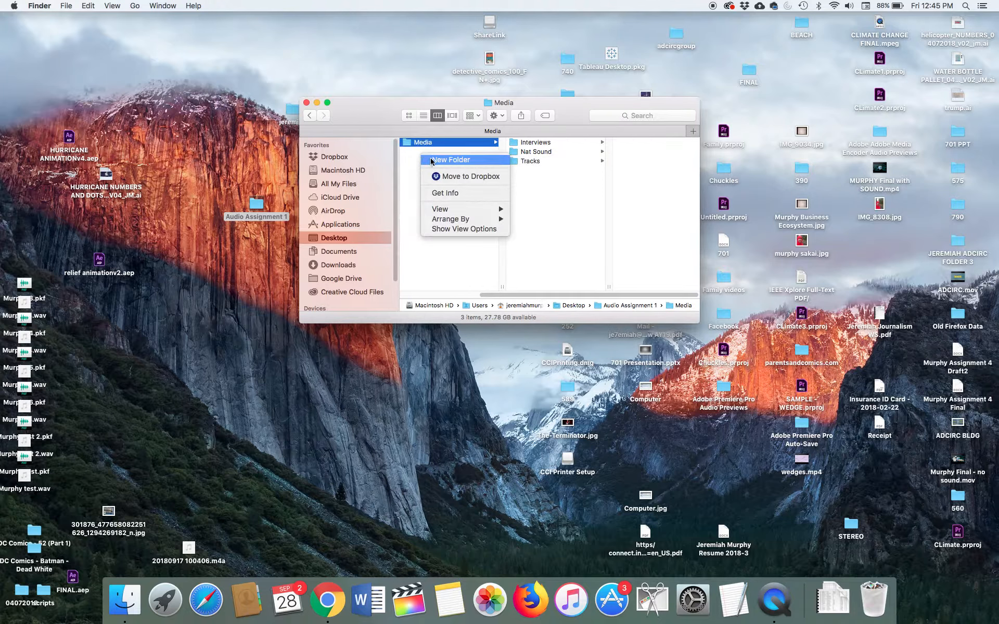
{"action": "left_click", "coordinate": [432, 161]}
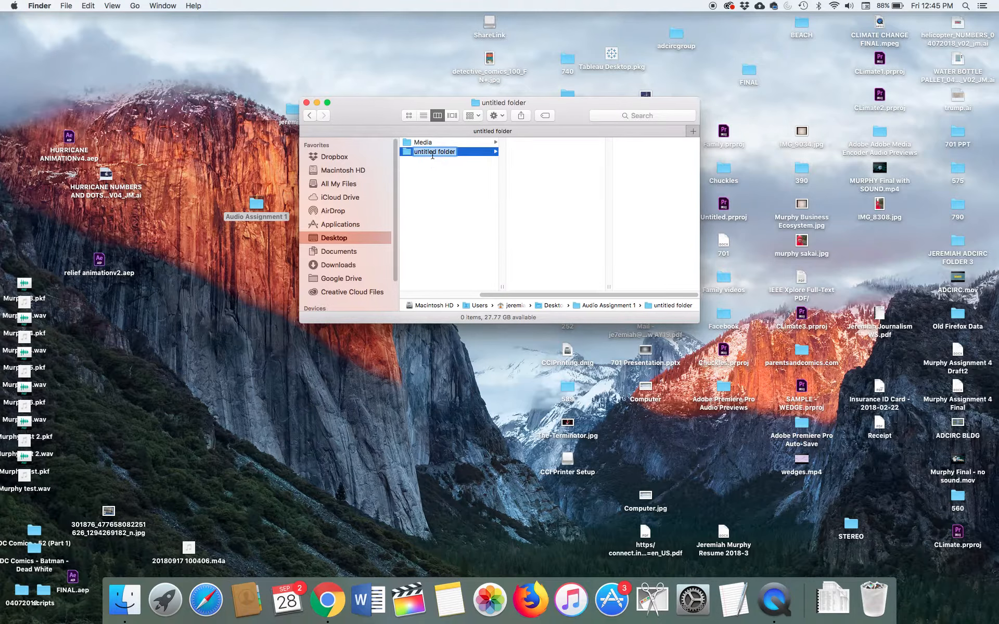
{"action": "right_click", "coordinate": [432, 153]}
{"action": "left_click", "coordinate": [426, 153]}
{"action": "type", "text": "Project File"}
{"action": "key", "text": "Return"}
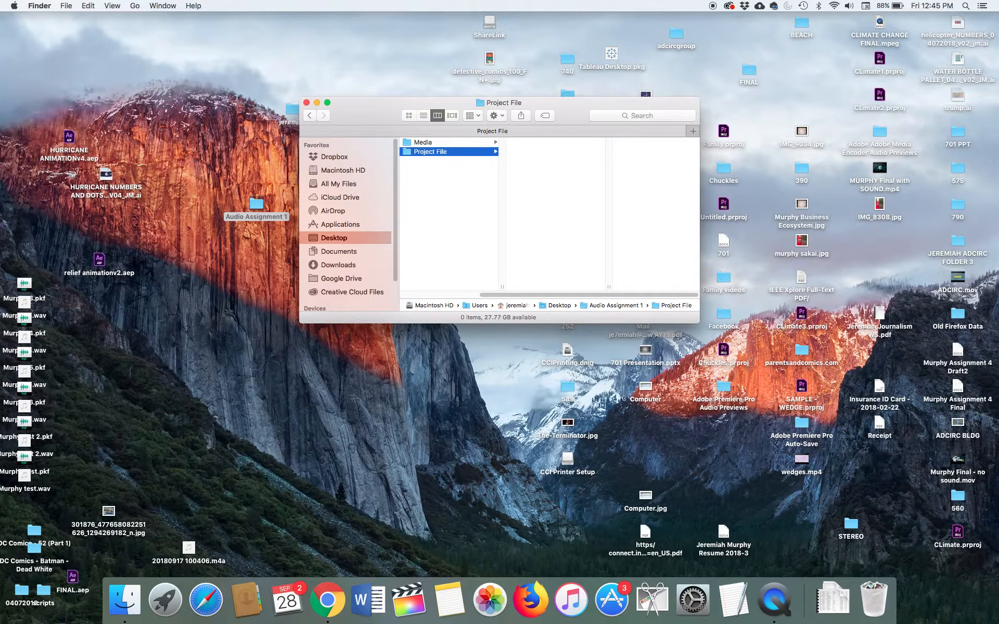
Step: Show the contents of the Media folder inside Audio Assignment 1
{"action": "left_click_drag", "start_coordinate": [535, 294], "coordinate": [458, 293]}
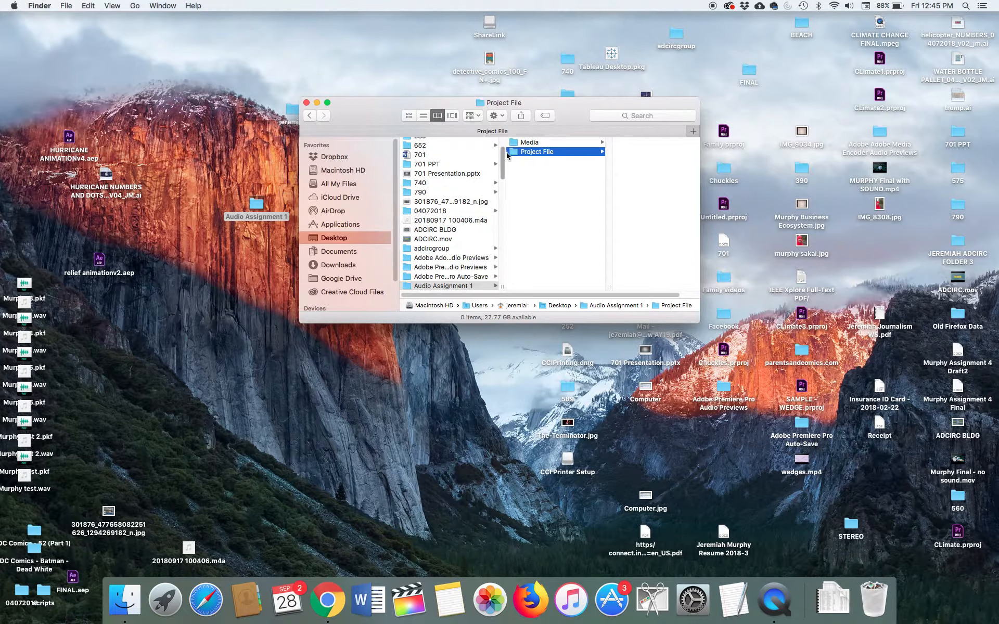
{"action": "scroll", "coordinate": [501, 159], "scroll_direction": "up", "scroll_amount": 2}
{"action": "left_click_drag", "start_coordinate": [502, 158], "coordinate": [502, 145]}
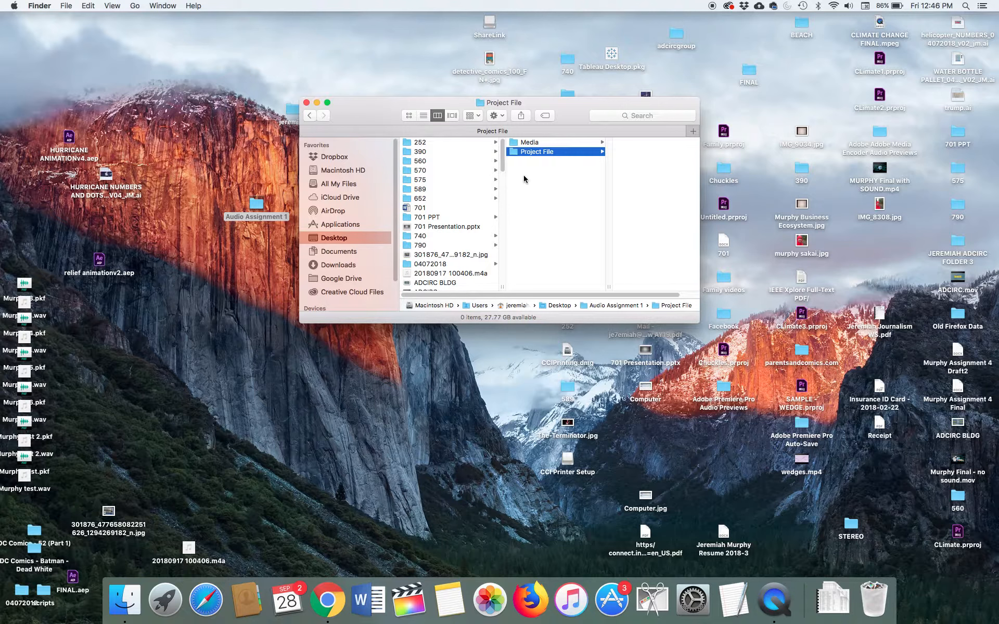
{"action": "left_click_drag", "start_coordinate": [502, 148], "coordinate": [502, 200]}
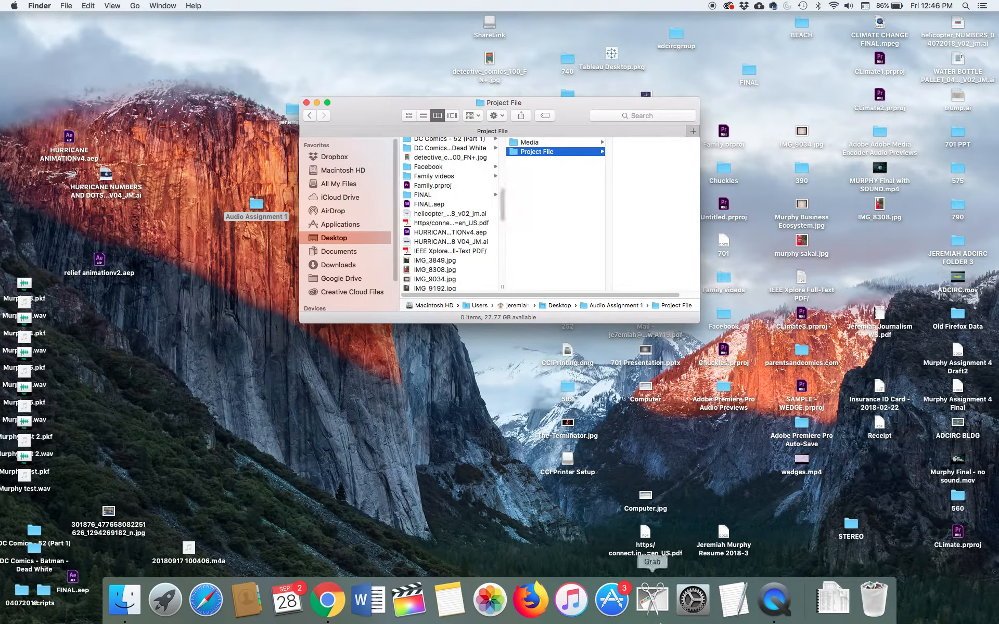
{"action": "left_click", "coordinate": [569, 144]}
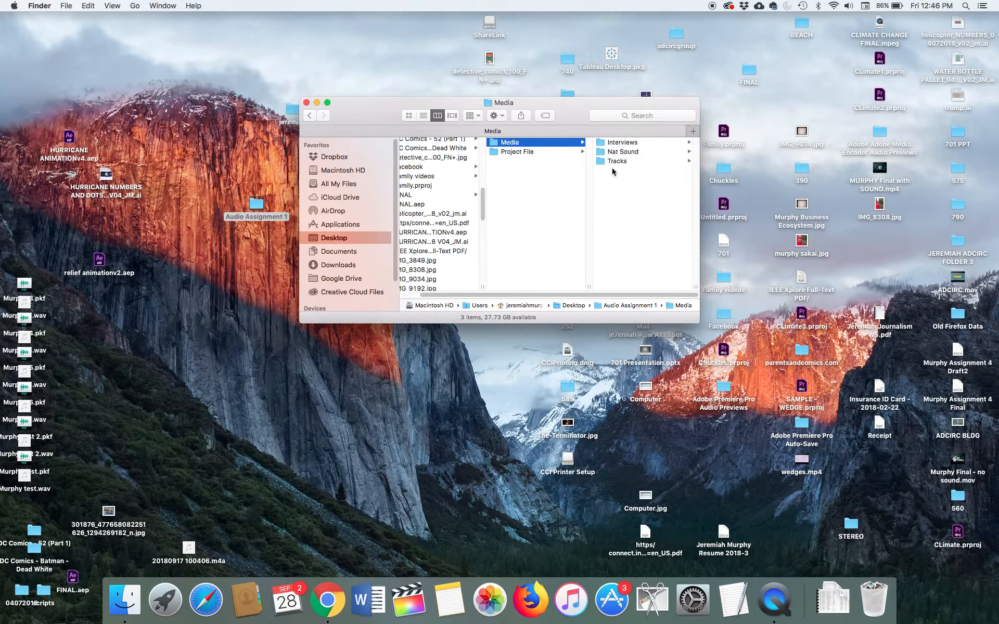
Step: Switch to iTunes and arrange its window and the Finder window showing Media side by side
{"action": "left_click", "coordinate": [567, 603]}
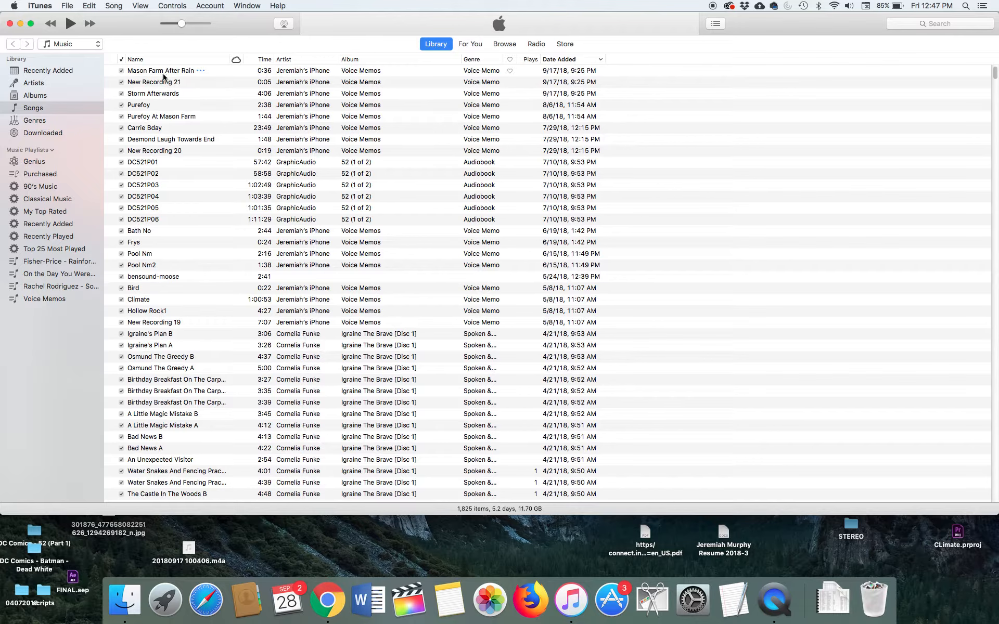
{"action": "left_click_drag", "start_coordinate": [269, 19], "coordinate": [638, 20]}
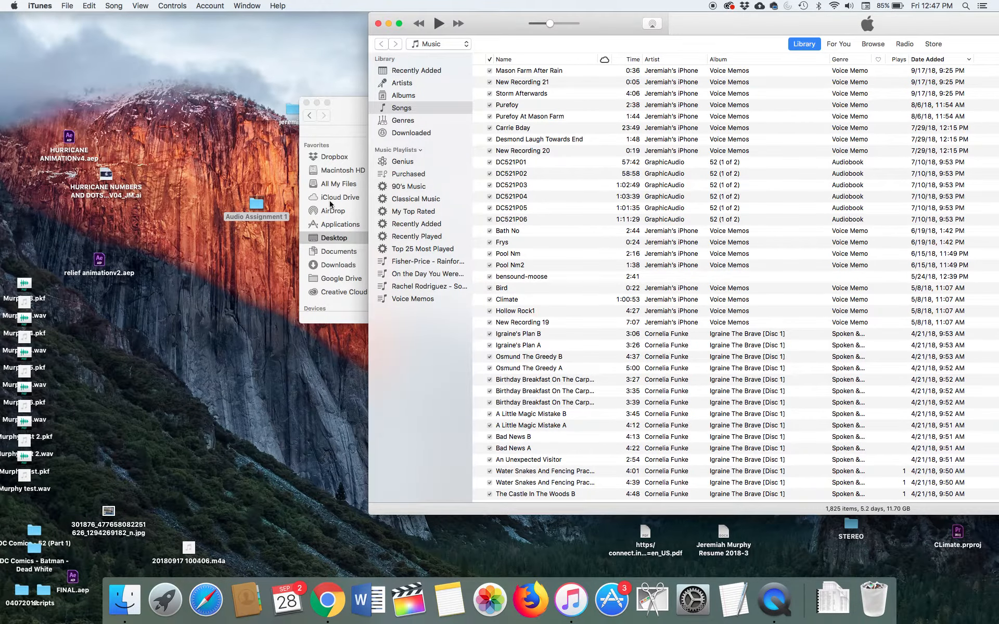
{"action": "left_click", "coordinate": [126, 602]}
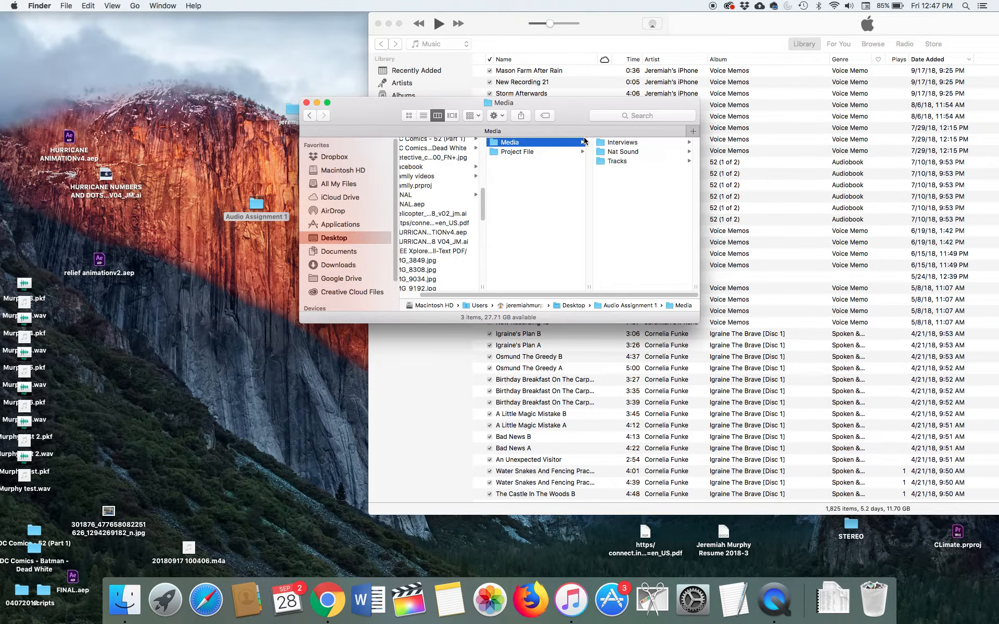
{"action": "left_click_drag", "start_coordinate": [571, 119], "coordinate": [345, 92]}
Step: Reposition the Finder window beside the iTunes song list so the Interviews, Nat Sound and Tracks folders are in view
{"action": "left_click", "coordinate": [565, 95]}
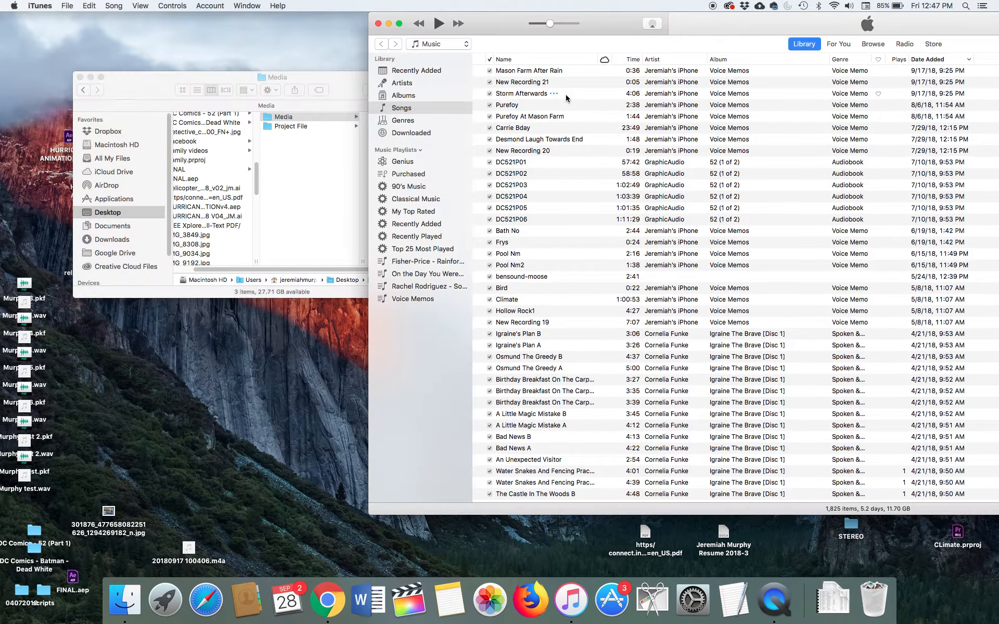
{"action": "left_click", "coordinate": [525, 97]}
{"action": "left_click", "coordinate": [344, 82]}
{"action": "left_click", "coordinate": [505, 93]}
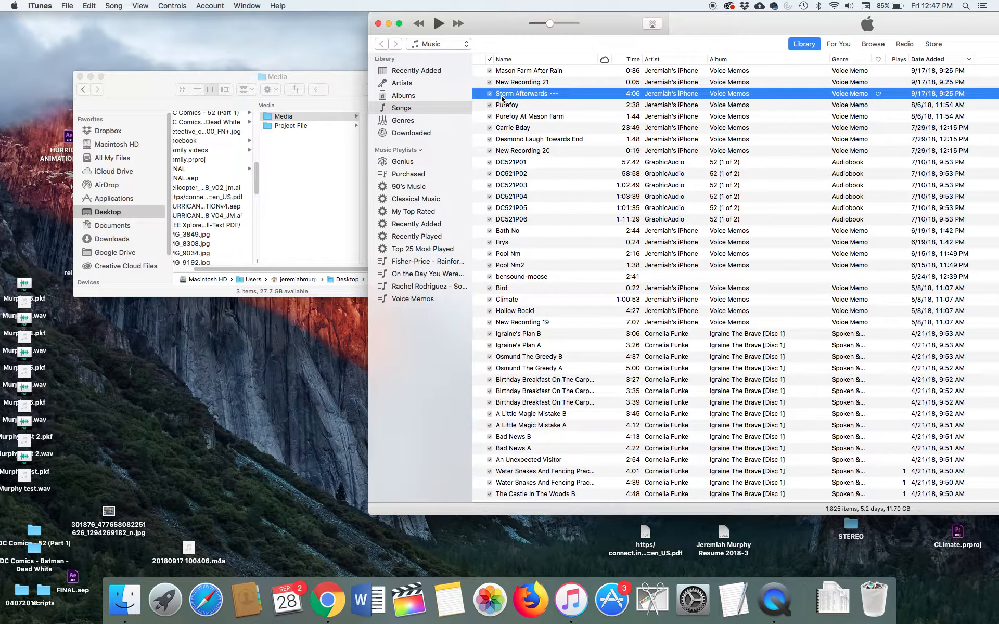
{"action": "left_click", "coordinate": [353, 116]}
{"action": "left_click_drag", "start_coordinate": [334, 89], "coordinate": [257, 89]}
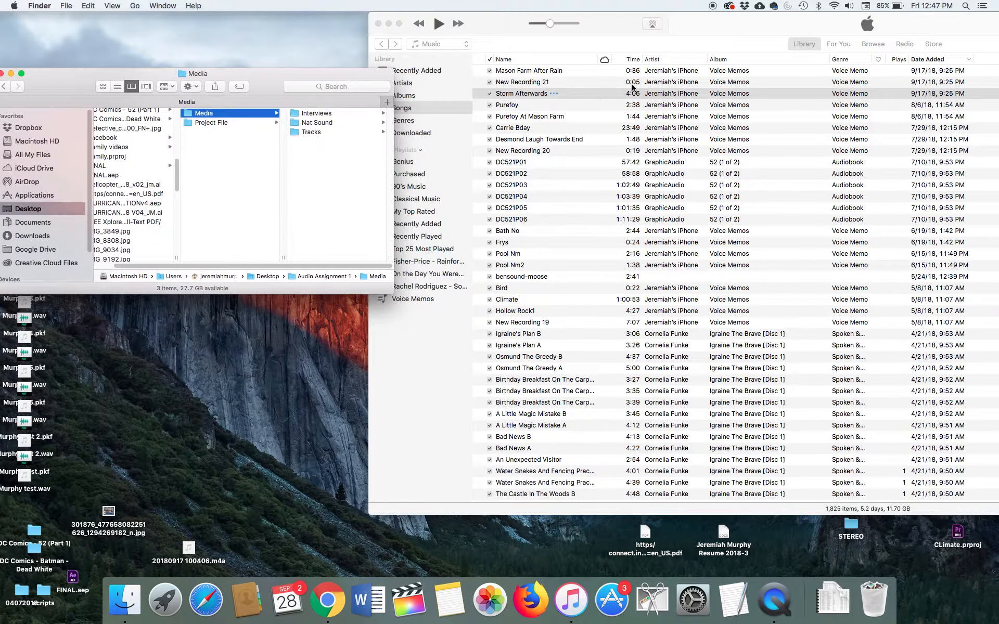
Step: Copy the voice memos Storm Afterwards and Mason Farm After Rain from iTunes into the Nat Sound folder
{"action": "left_click", "coordinate": [523, 94]}
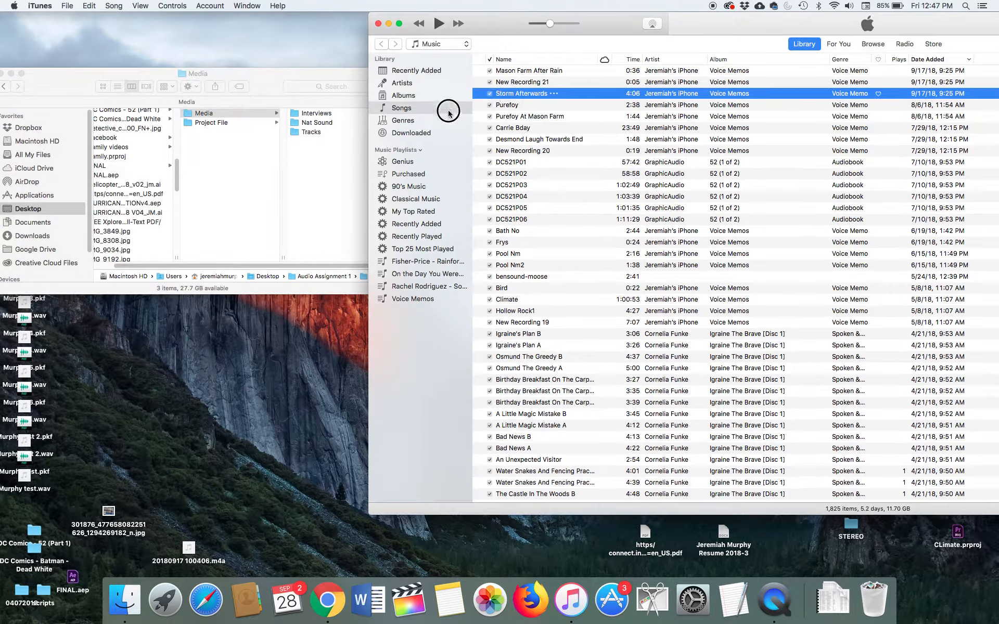
{"action": "left_click_drag", "start_coordinate": [503, 97], "coordinate": [316, 134]}
{"action": "left_click", "coordinate": [515, 71]}
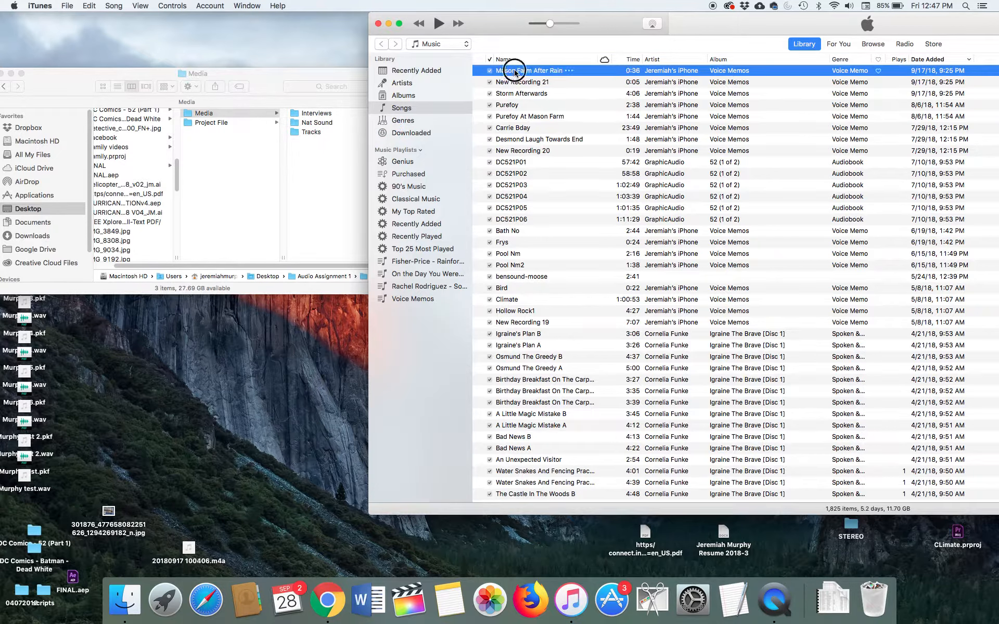
{"action": "left_click_drag", "start_coordinate": [515, 71], "coordinate": [325, 125]}
Step: Copy Storm Afterwards from iTunes into the Interviews folder and the 1:48 laugh voice memo into Tracks
{"action": "left_click", "coordinate": [518, 95]}
{"action": "left_click_drag", "start_coordinate": [518, 95], "coordinate": [317, 116]}
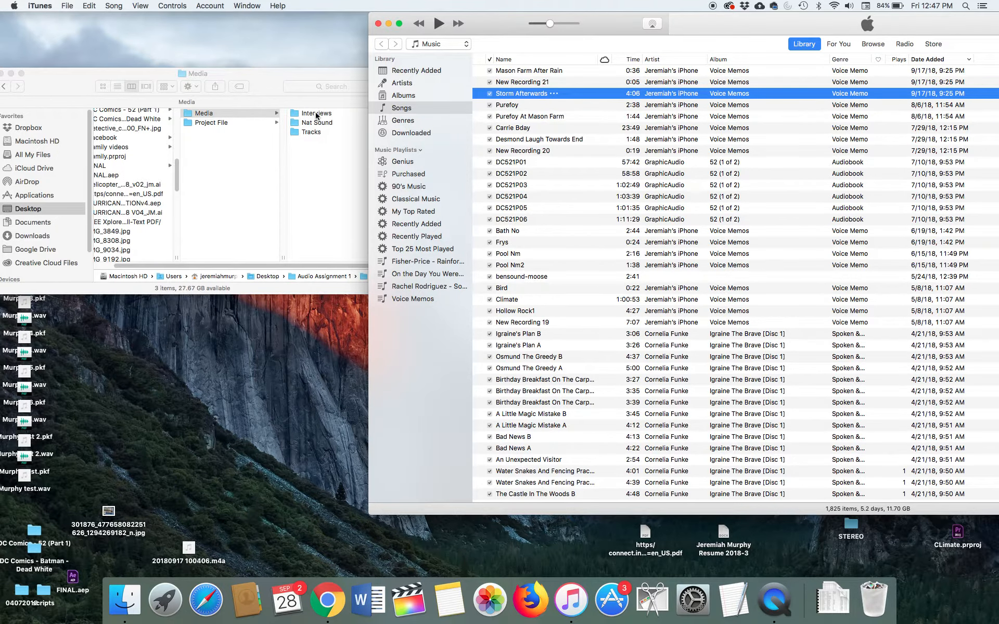
{"action": "left_click", "coordinate": [523, 75]}
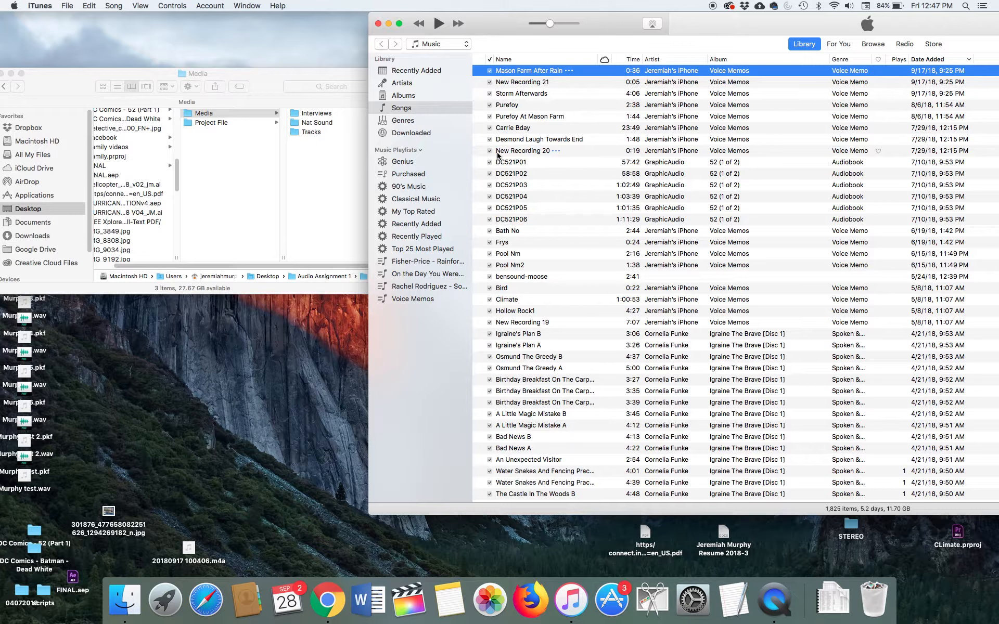
{"action": "left_click_drag", "start_coordinate": [516, 143], "coordinate": [312, 132]}
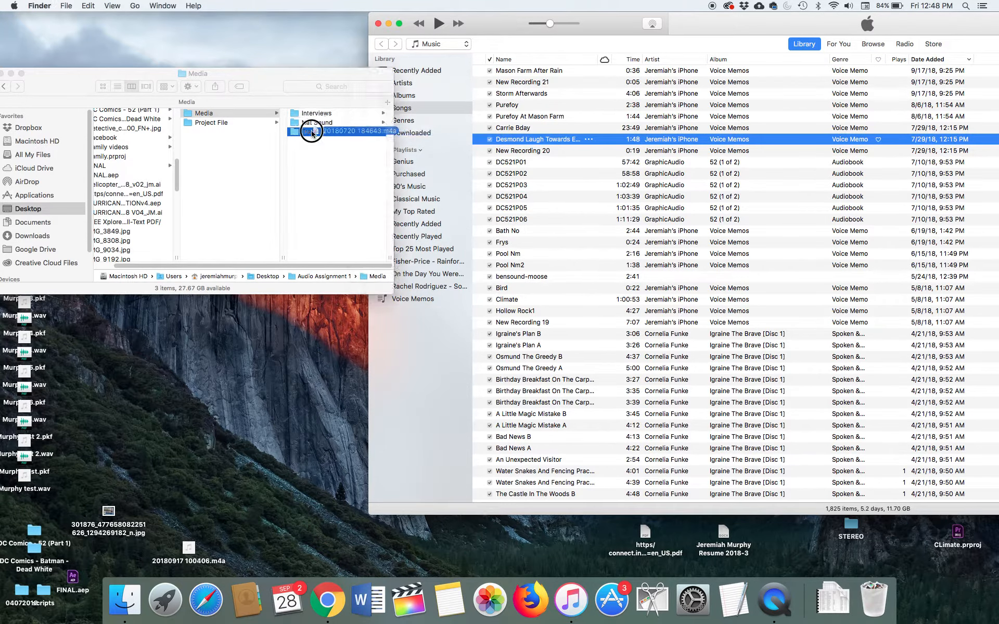
Step: Check the copied audio files in the Tracks, Nat Sound and Interviews folders
{"action": "left_click", "coordinate": [311, 132]}
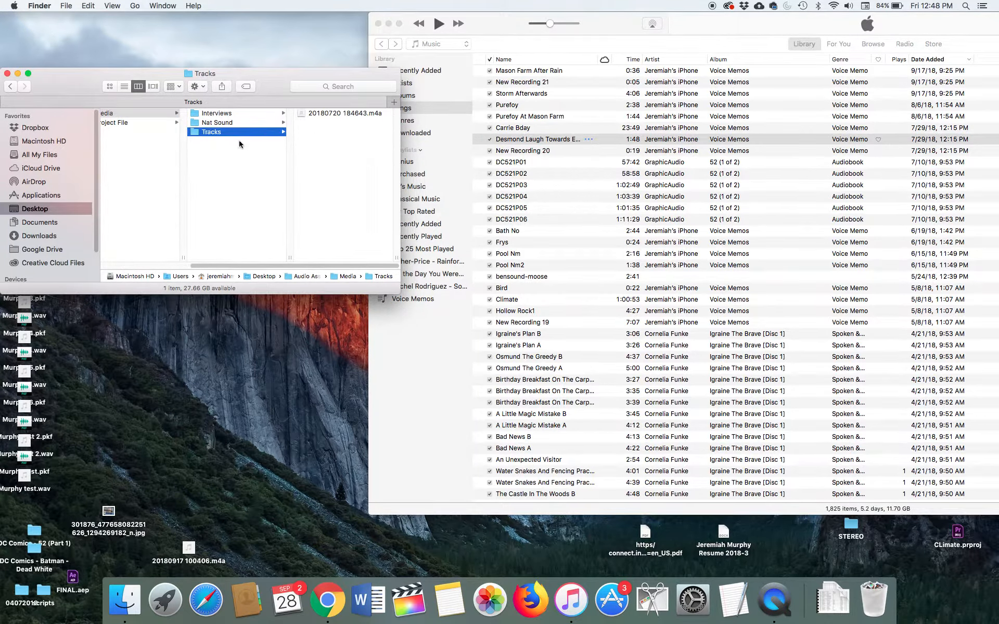
{"action": "left_click", "coordinate": [232, 124]}
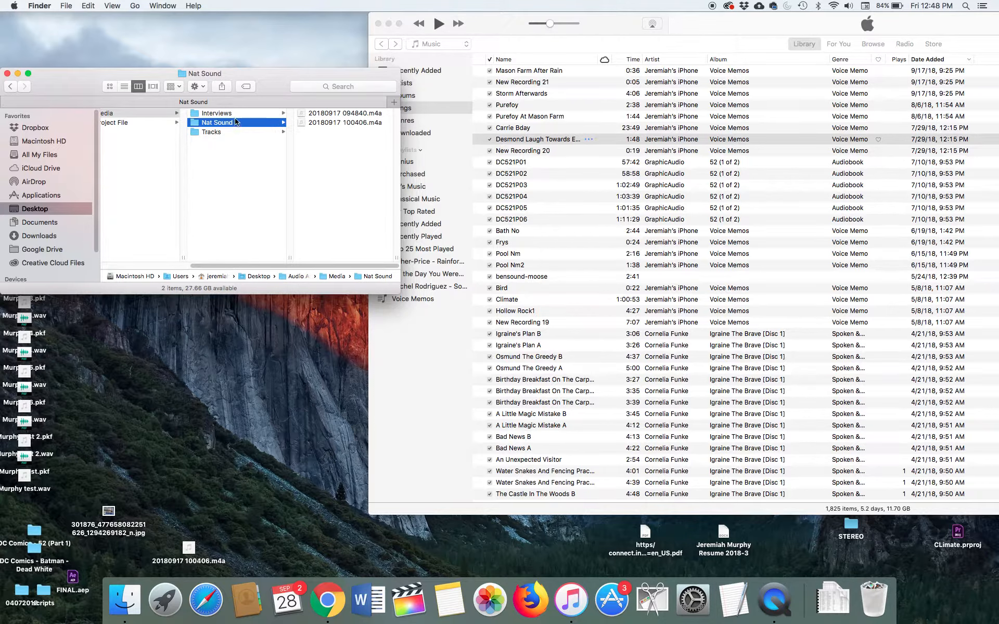
{"action": "left_click", "coordinate": [238, 115]}
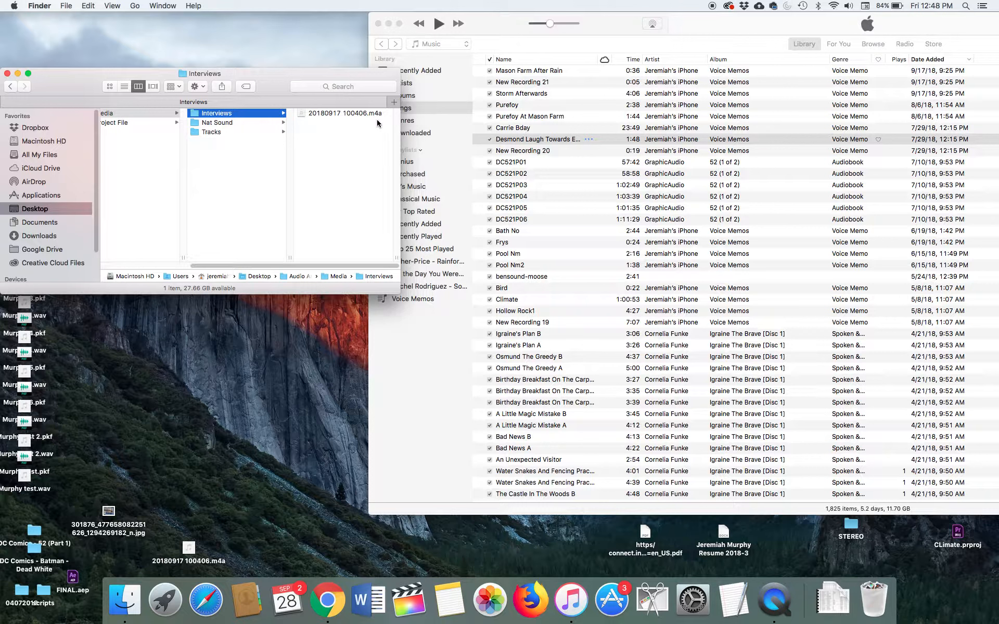
{"action": "left_click_drag", "start_coordinate": [274, 87], "coordinate": [406, 57]}
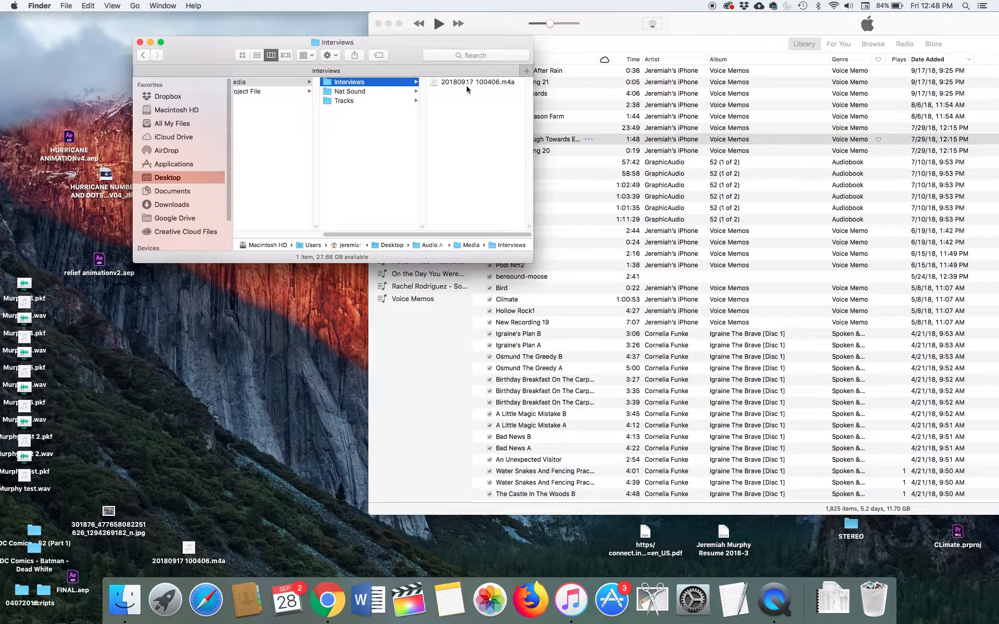
{"action": "left_click_drag", "start_coordinate": [394, 51], "coordinate": [266, 62]}
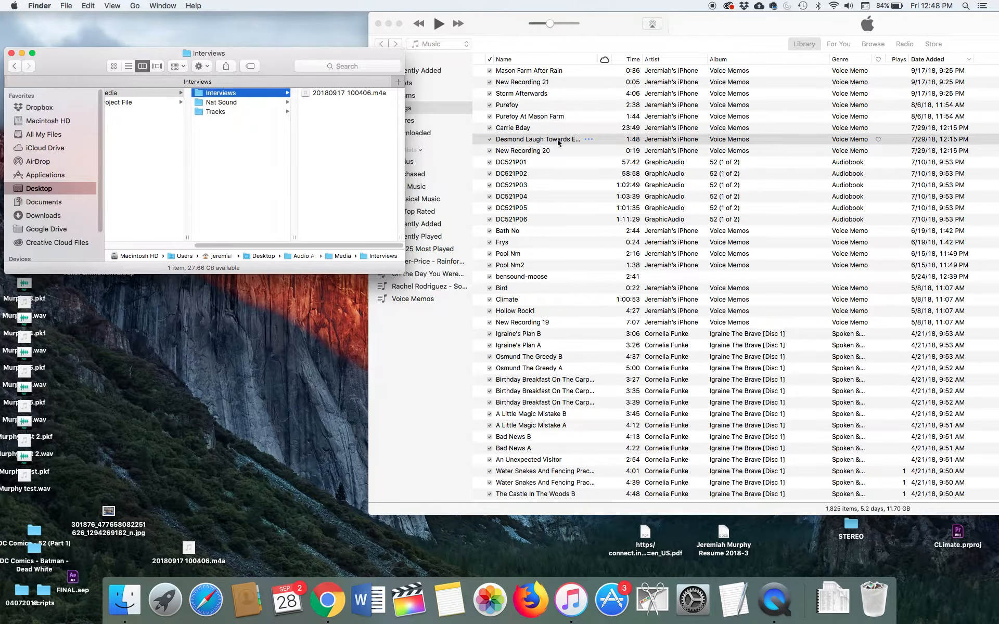
{"action": "left_click", "coordinate": [548, 154]}
{"action": "left_click", "coordinate": [518, 150]}
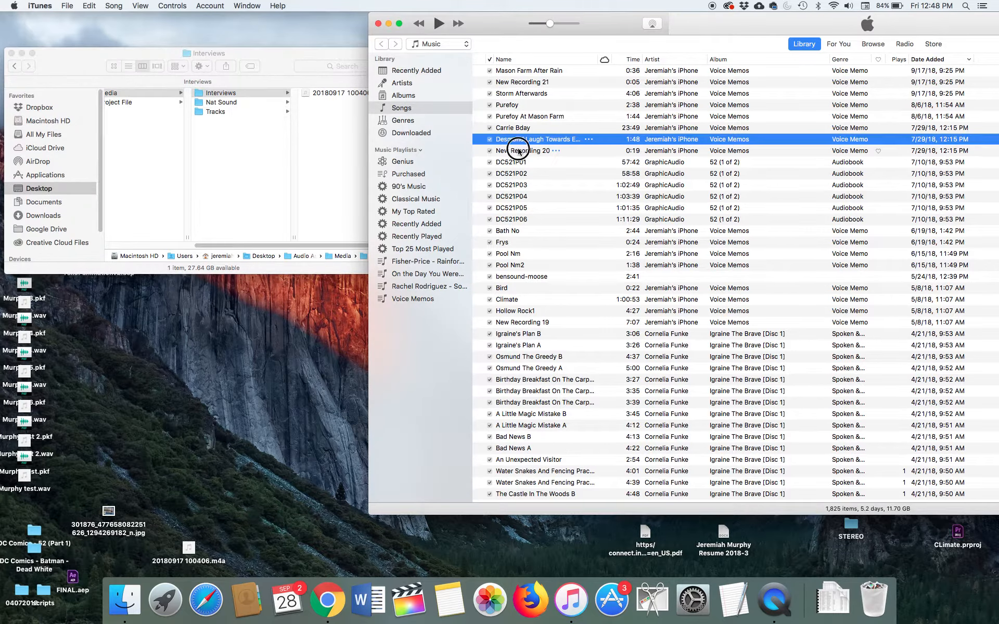
{"action": "left_click", "coordinate": [512, 129]}
{"action": "left_click", "coordinate": [509, 107]}
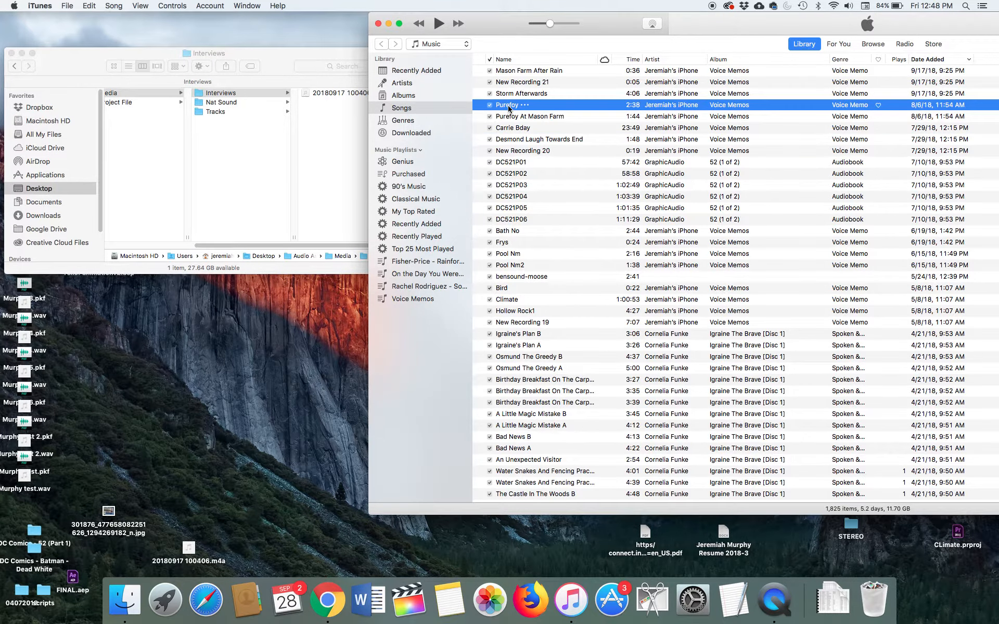
Step: Return to Finder and show the contents of the Nat Sound folder beside its parent Media folder
{"action": "left_click", "coordinate": [321, 136]}
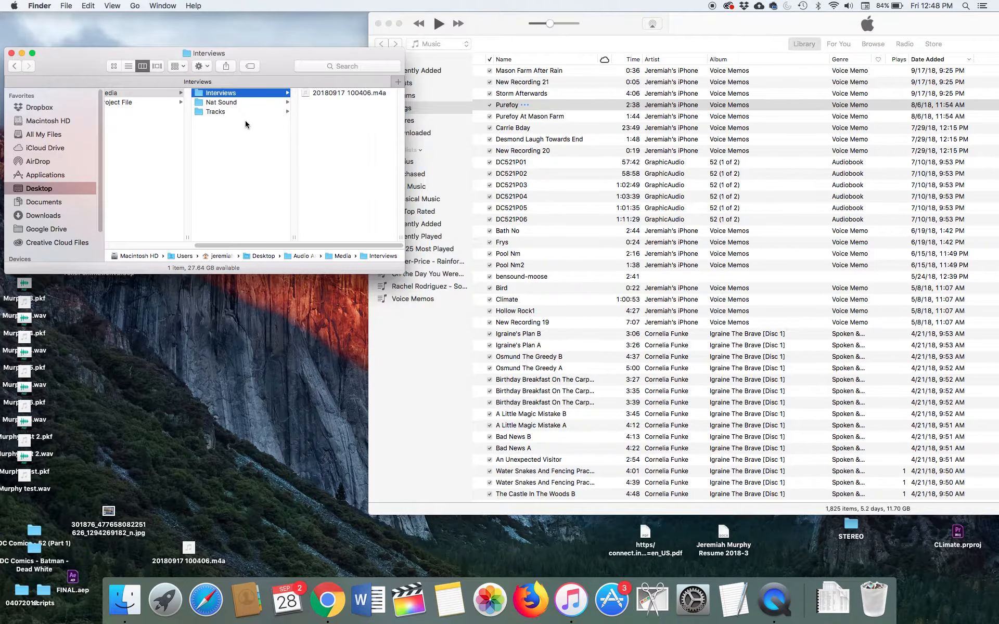
{"action": "left_click", "coordinate": [238, 103]}
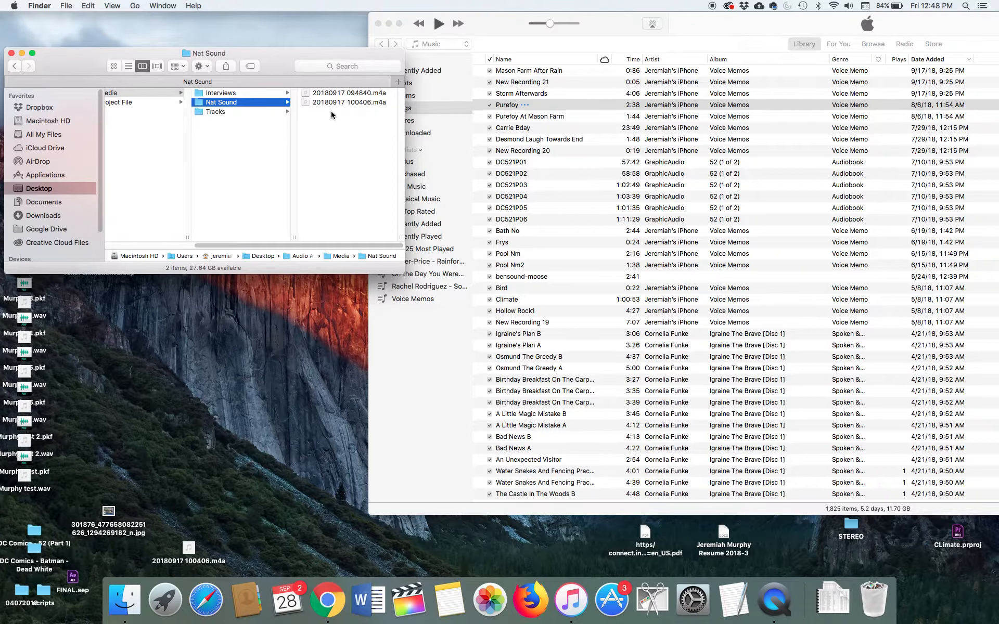
{"action": "left_click_drag", "start_coordinate": [264, 61], "coordinate": [312, 47]}
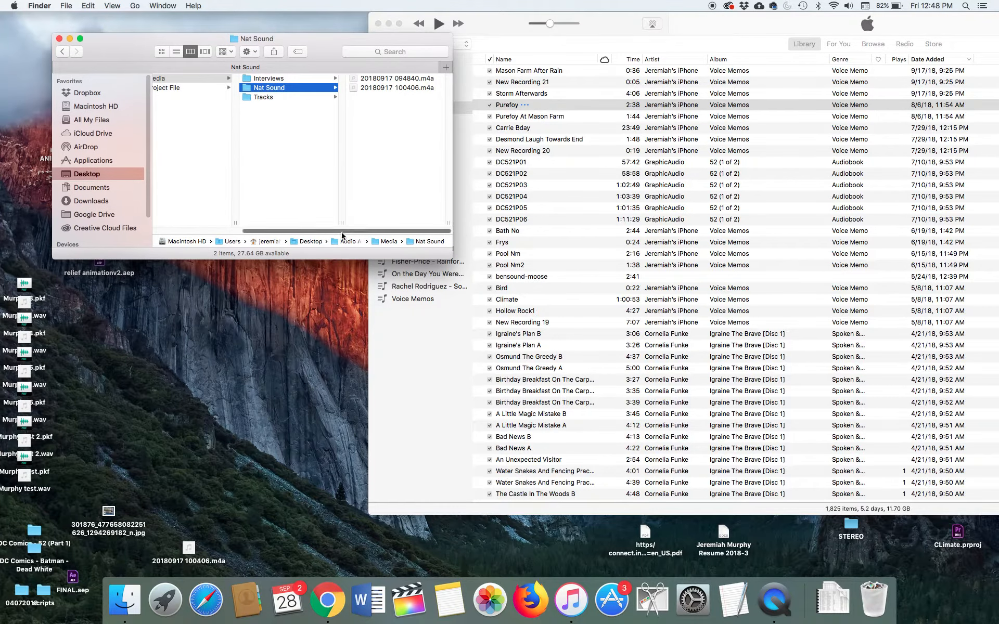
{"action": "left_click_drag", "start_coordinate": [340, 231], "coordinate": [296, 229]}
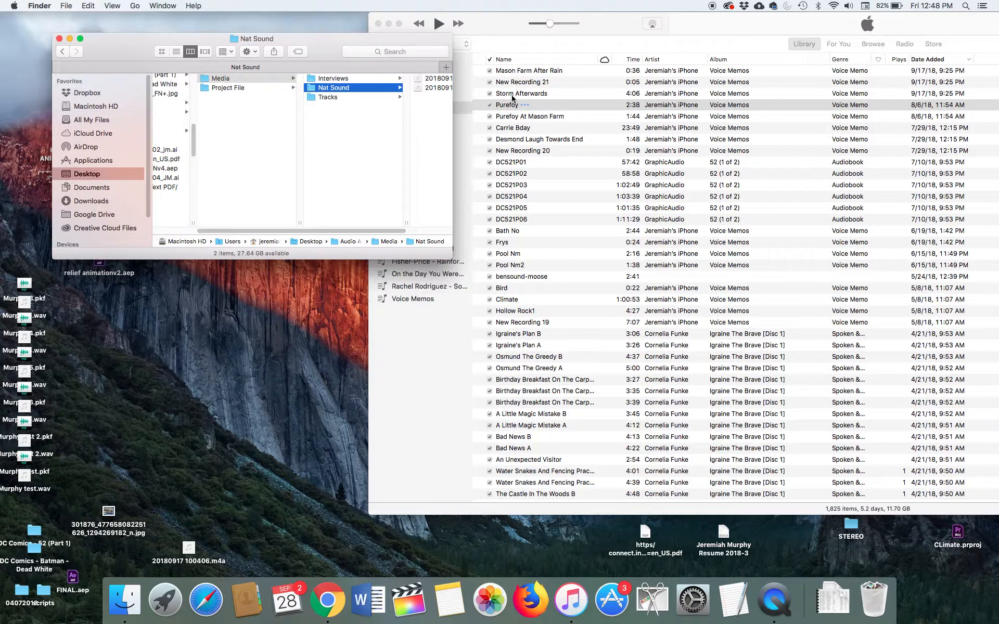
{"action": "left_click_drag", "start_coordinate": [394, 231], "coordinate": [429, 228]}
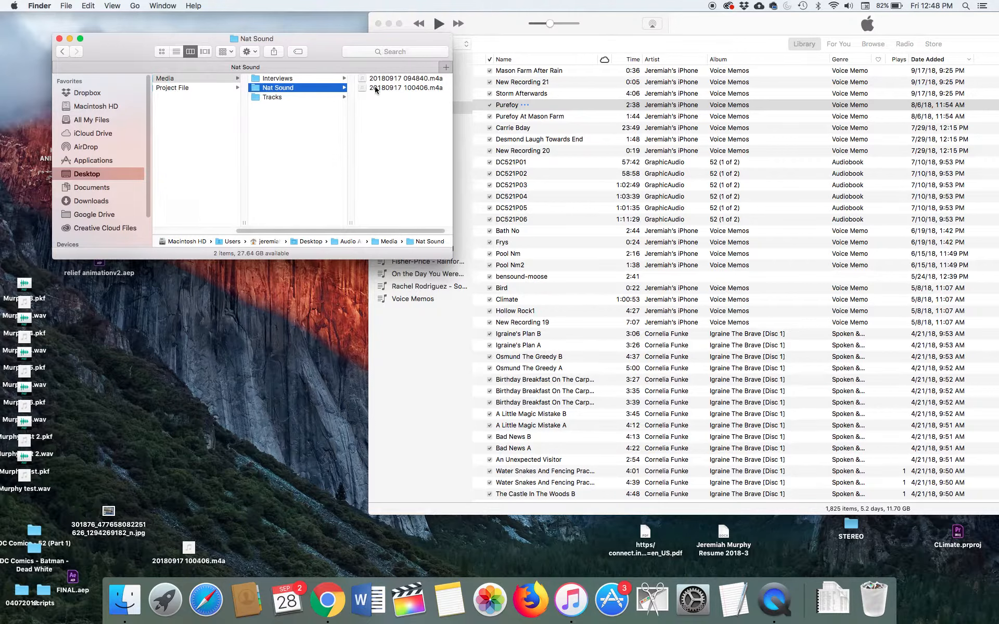